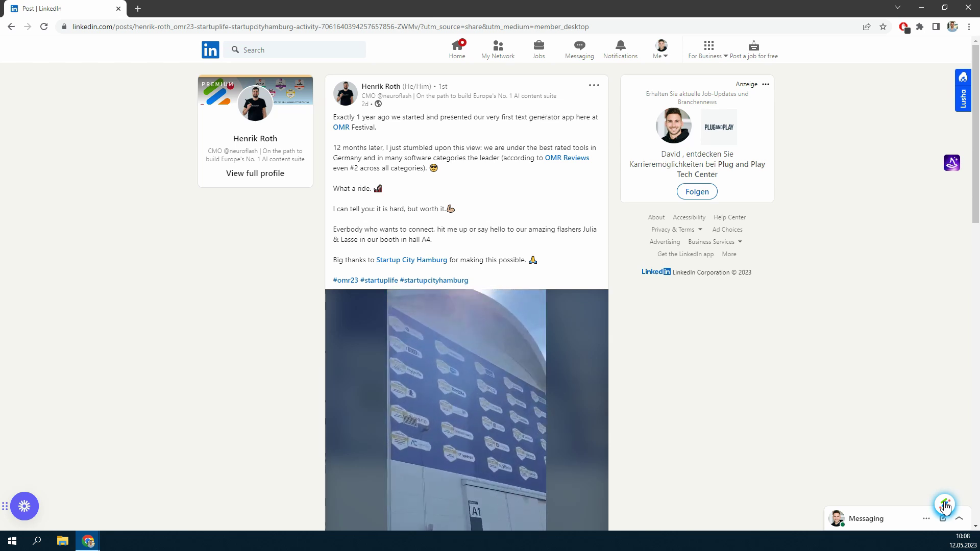
Copy the whole LinkedIn post and paste it after ChatFlash's funny-comment request.
left_click(945, 505)
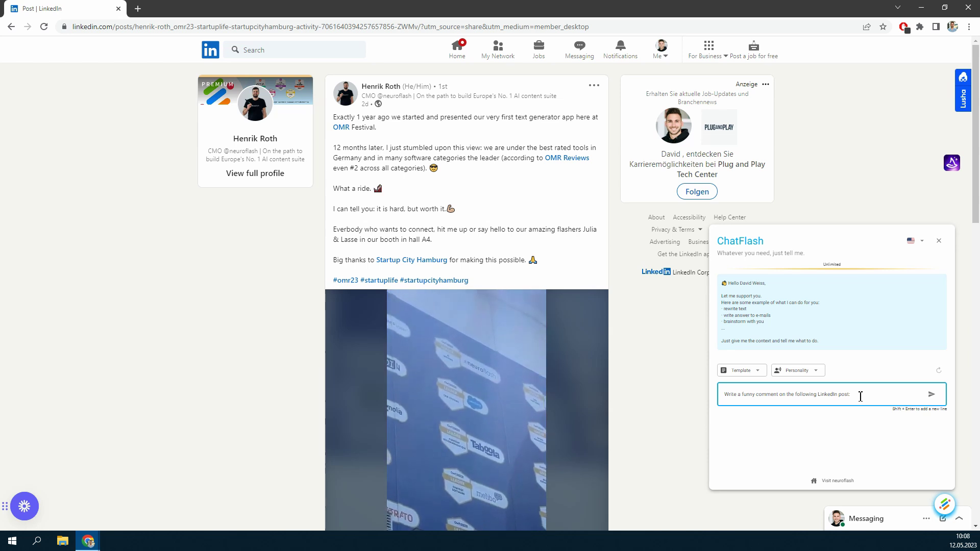
triple_click(545, 263)
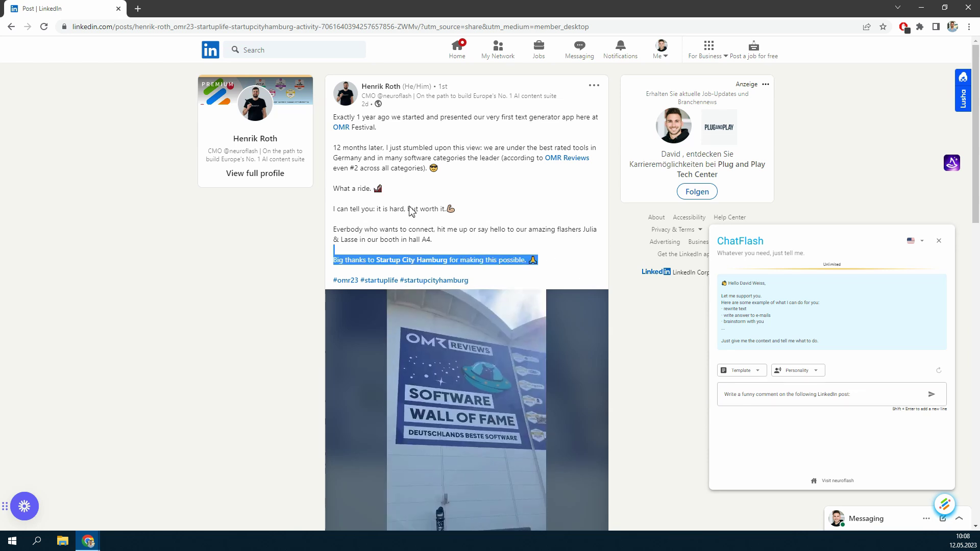
left_click_drag(337, 123, 336, 119)
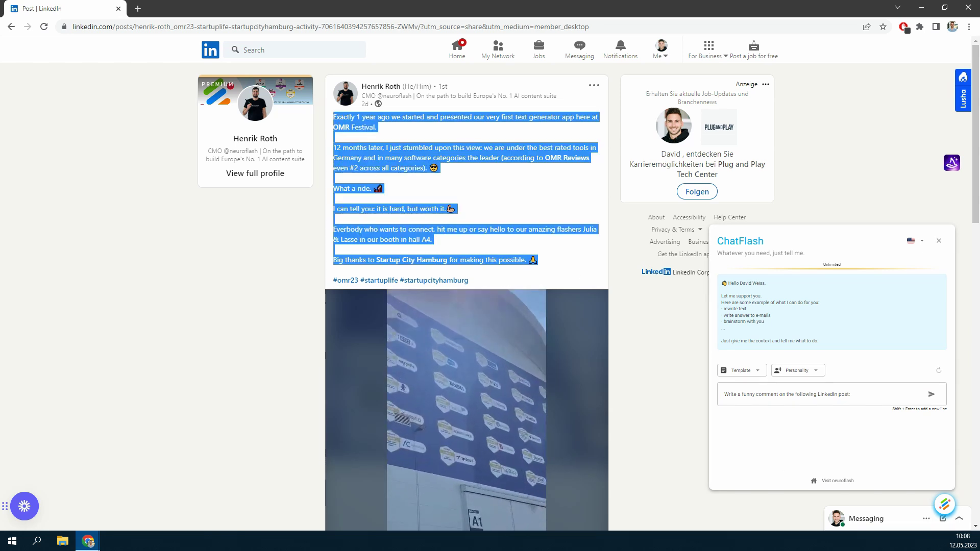
left_click(866, 394)
key("ctrl+v")
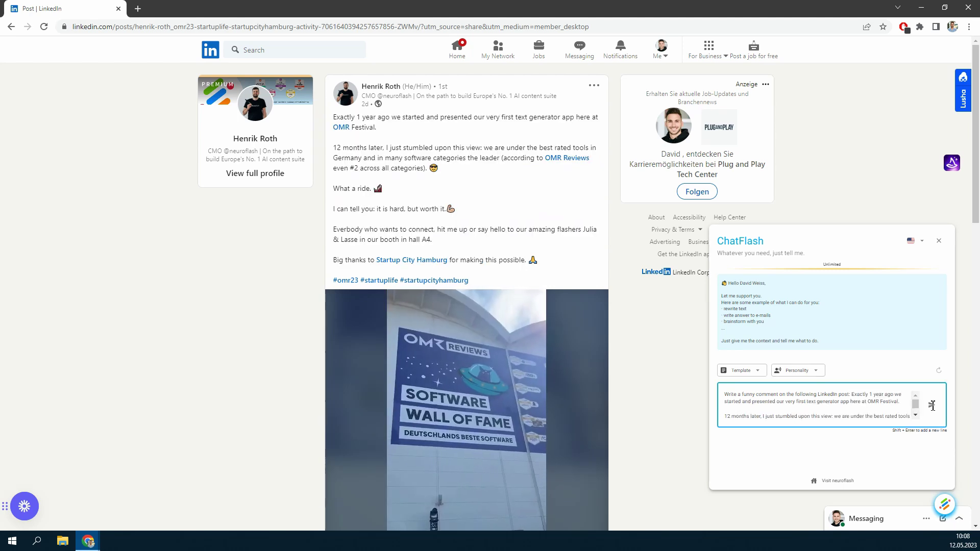
Send the request and paste ChatFlash's funny comment about the text generator app into the comment box.
left_click(933, 408)
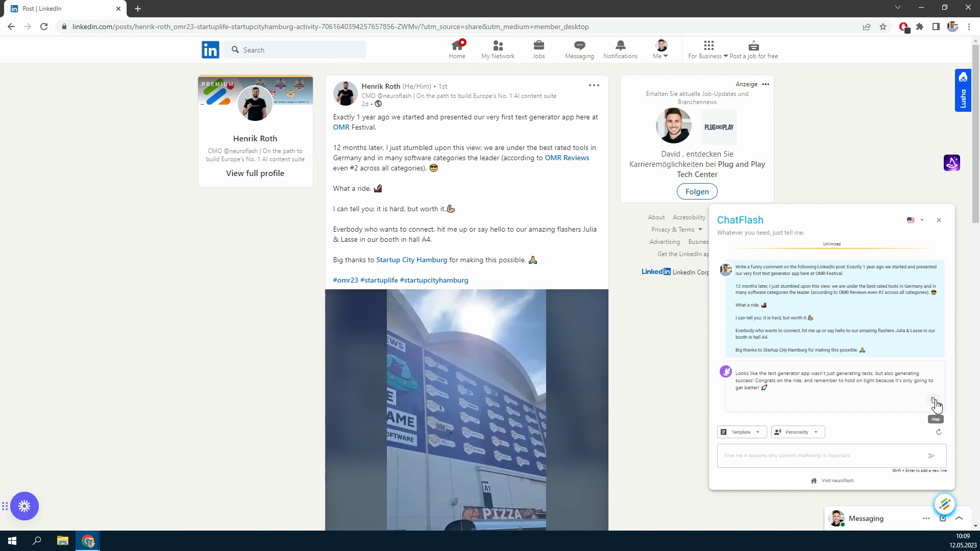
left_click(934, 404)
scroll(568, 427, "down", 3)
left_click(399, 482)
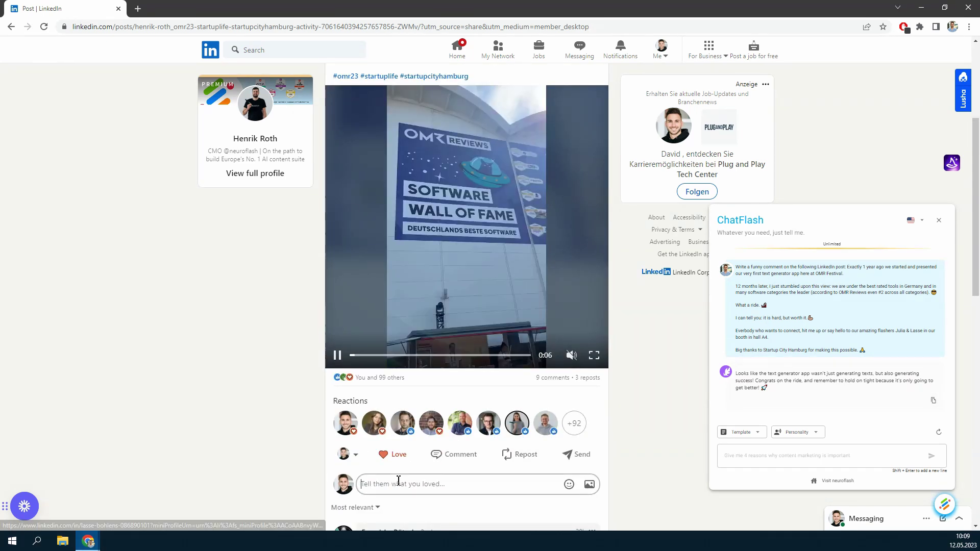
key("ctrl+v")
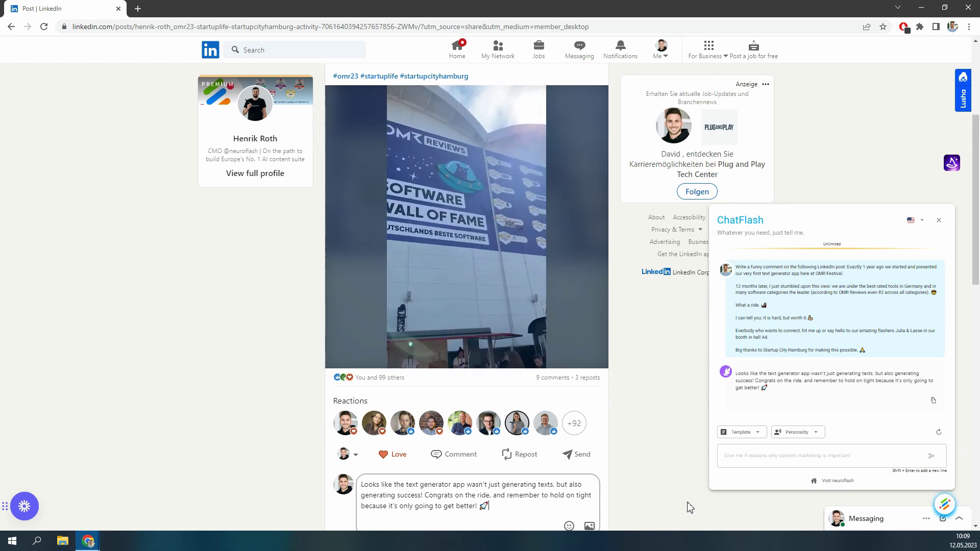
Select the Mercedes-Benz personality and confirm the chat history reset.
left_click(803, 439)
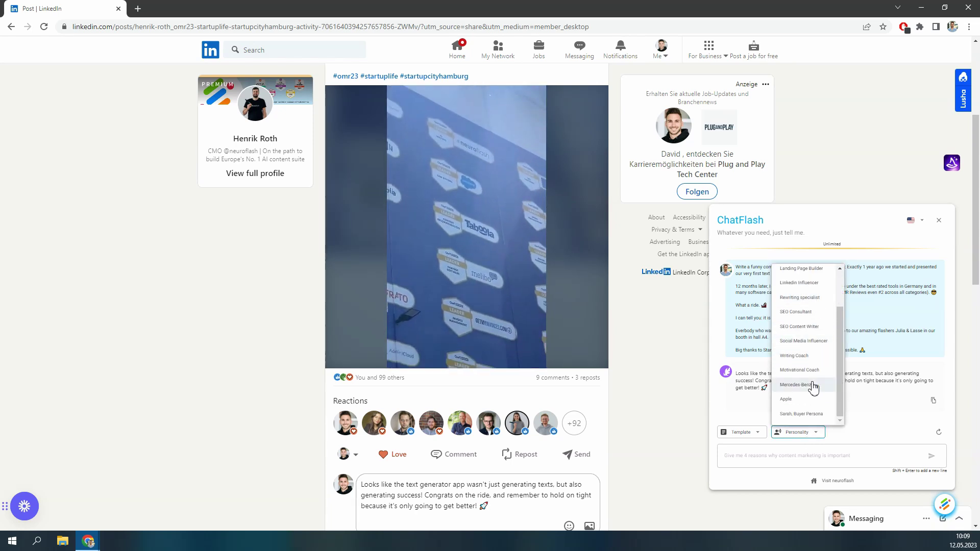
left_click(814, 386)
left_click(883, 377)
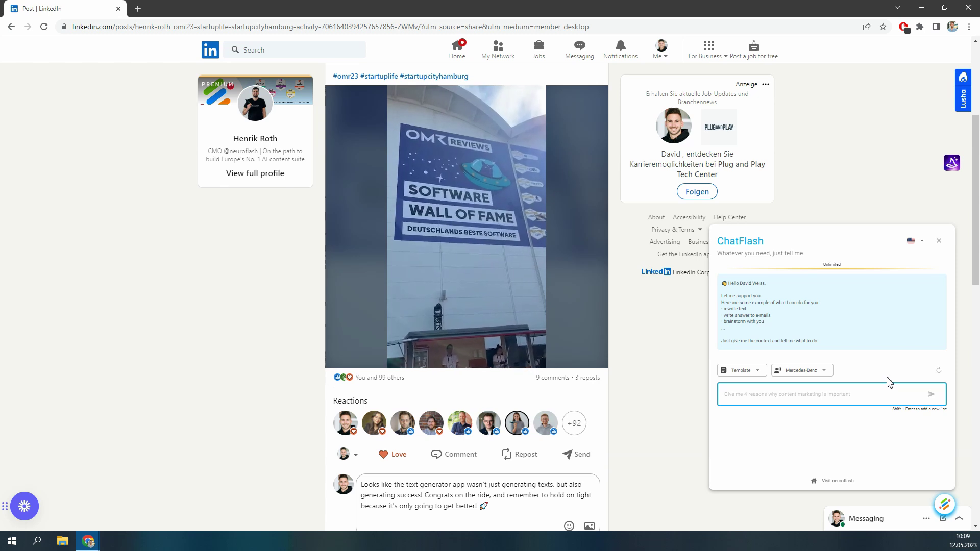
Load the Cooking recipe template and highlight its {text} placeholder.
left_click(755, 373)
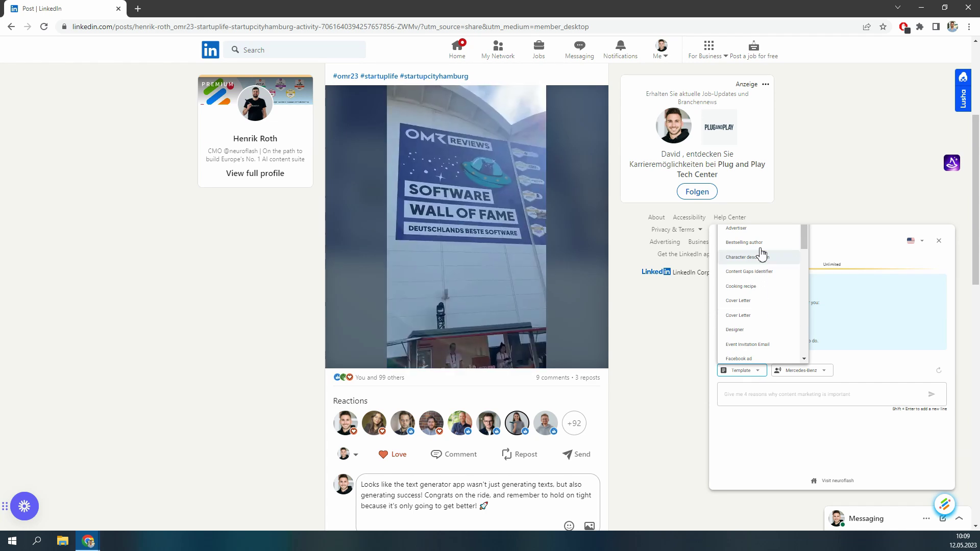
left_click(763, 290)
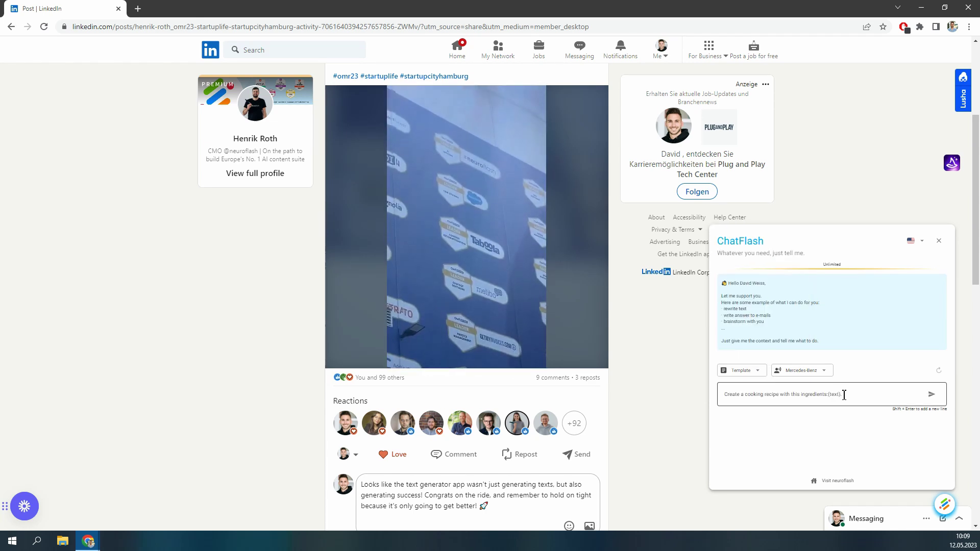
double_click(835, 396)
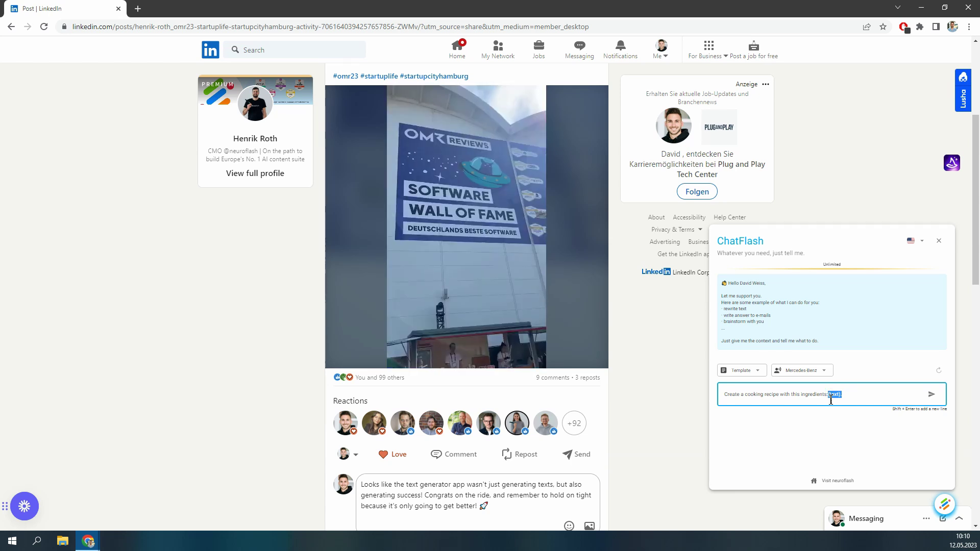